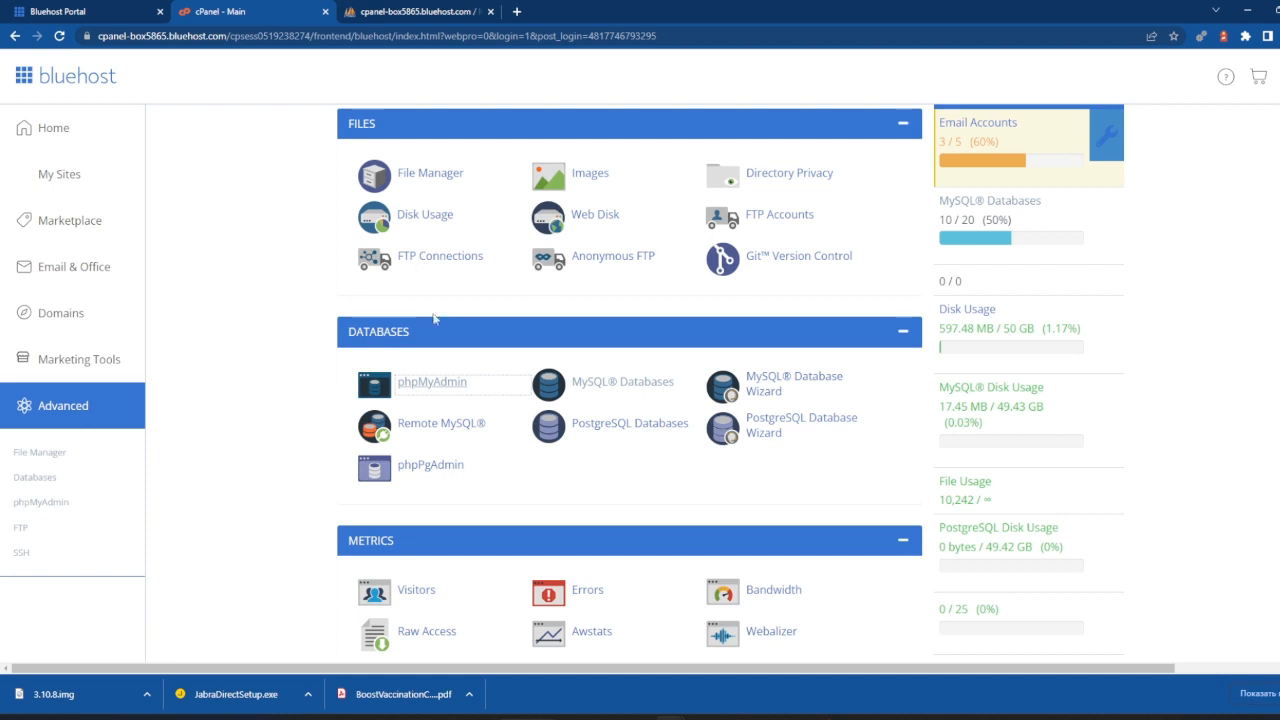
Step: Open phpMyAdmin and start a new four-column table named users in the cbimbqmy_data database
click(441, 389)
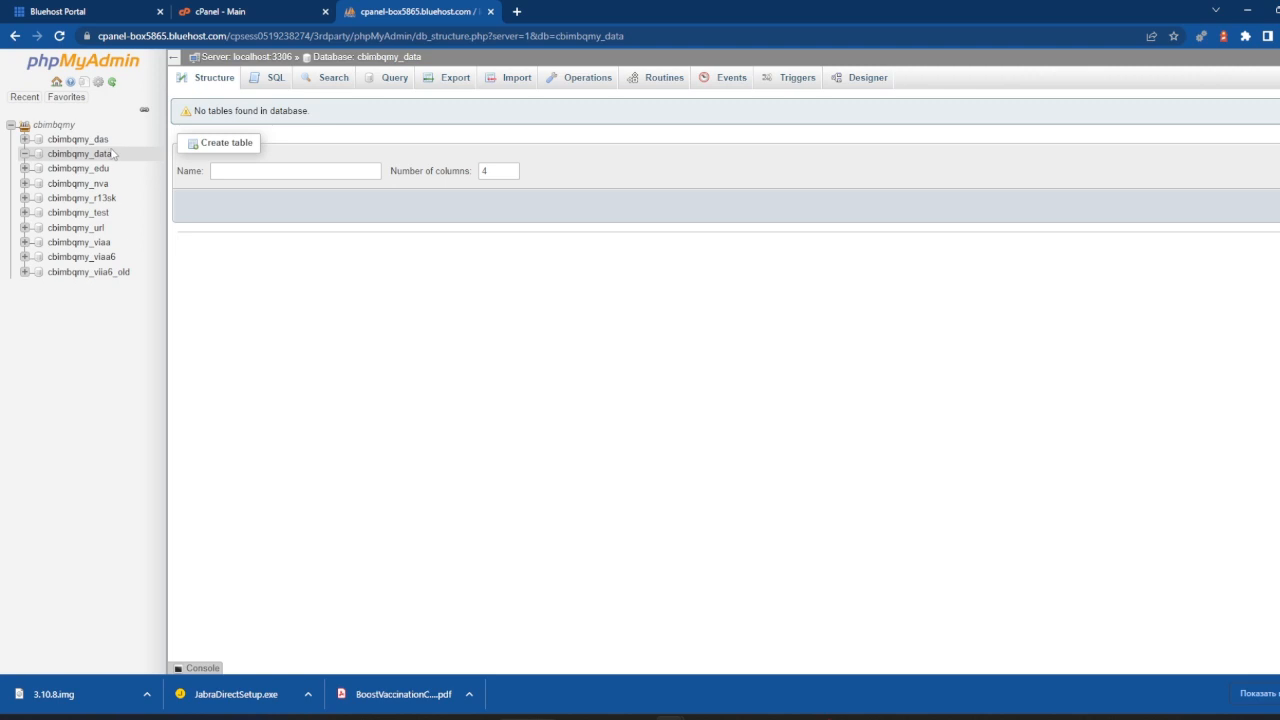
click(58, 155)
click(213, 170)
text(users)
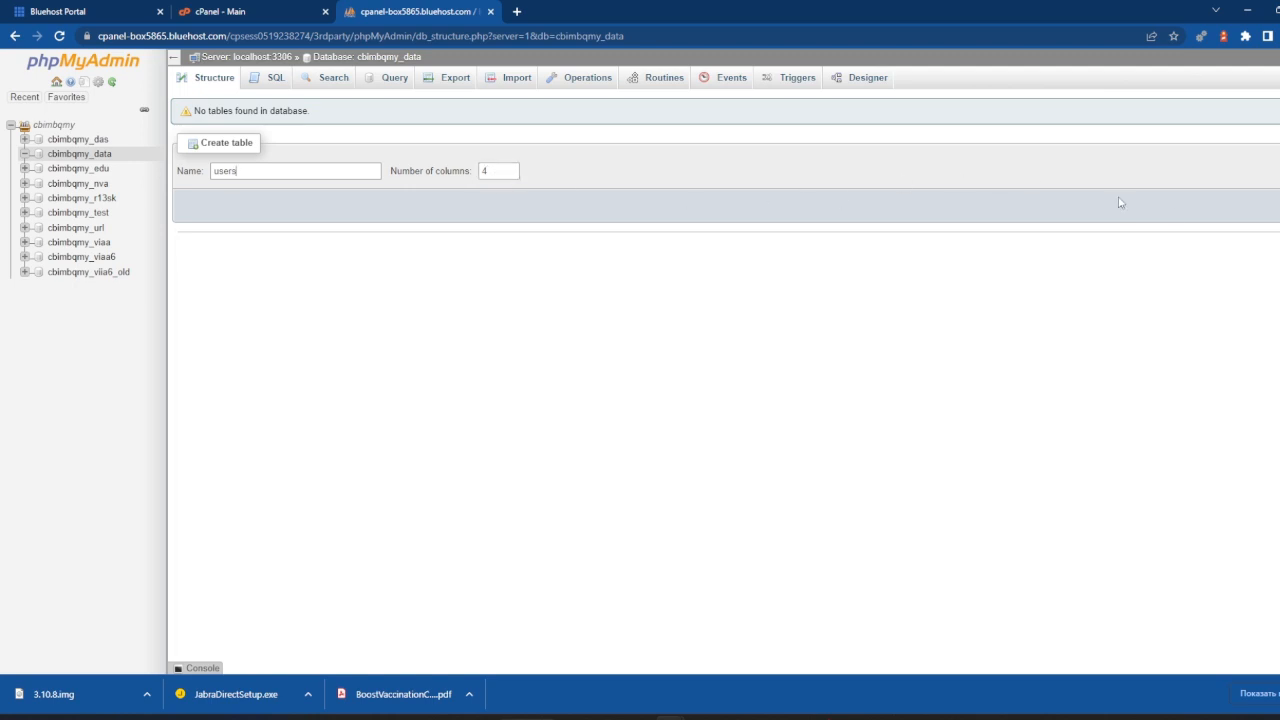
key(Return)
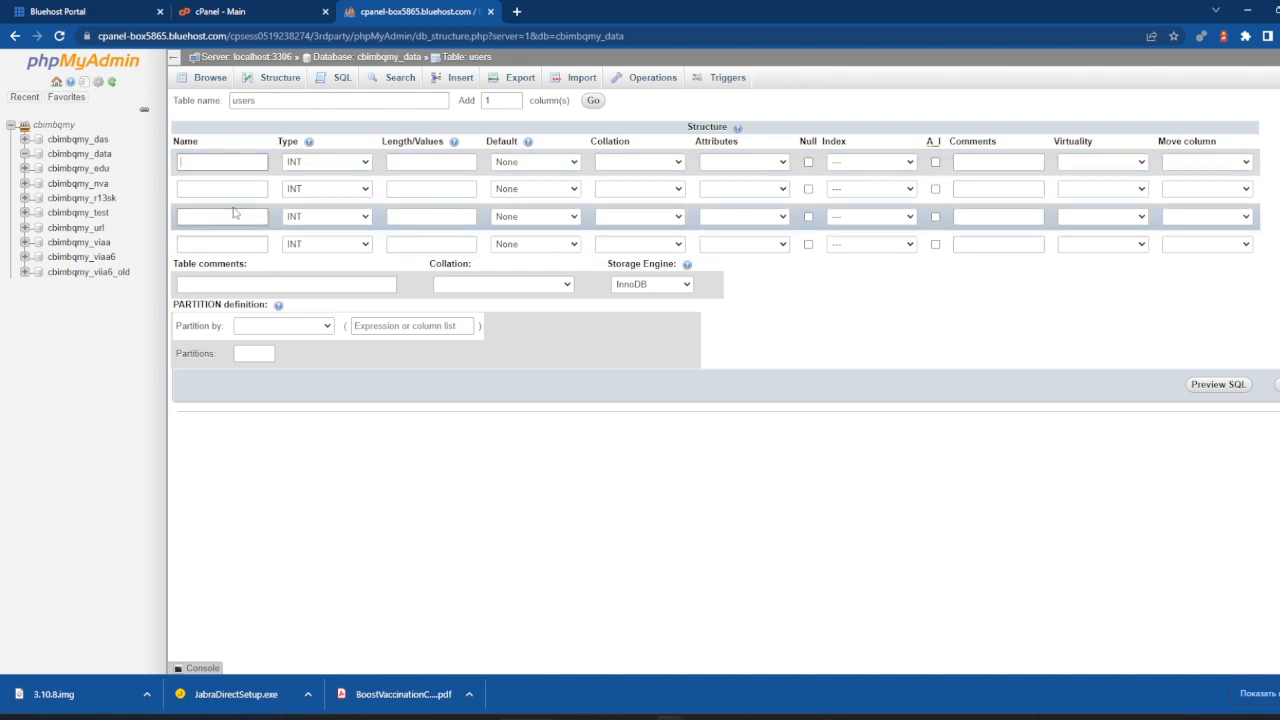
Step: Name the four columns of the new table id, firstname, lastname and email, in that order
click(220, 185)
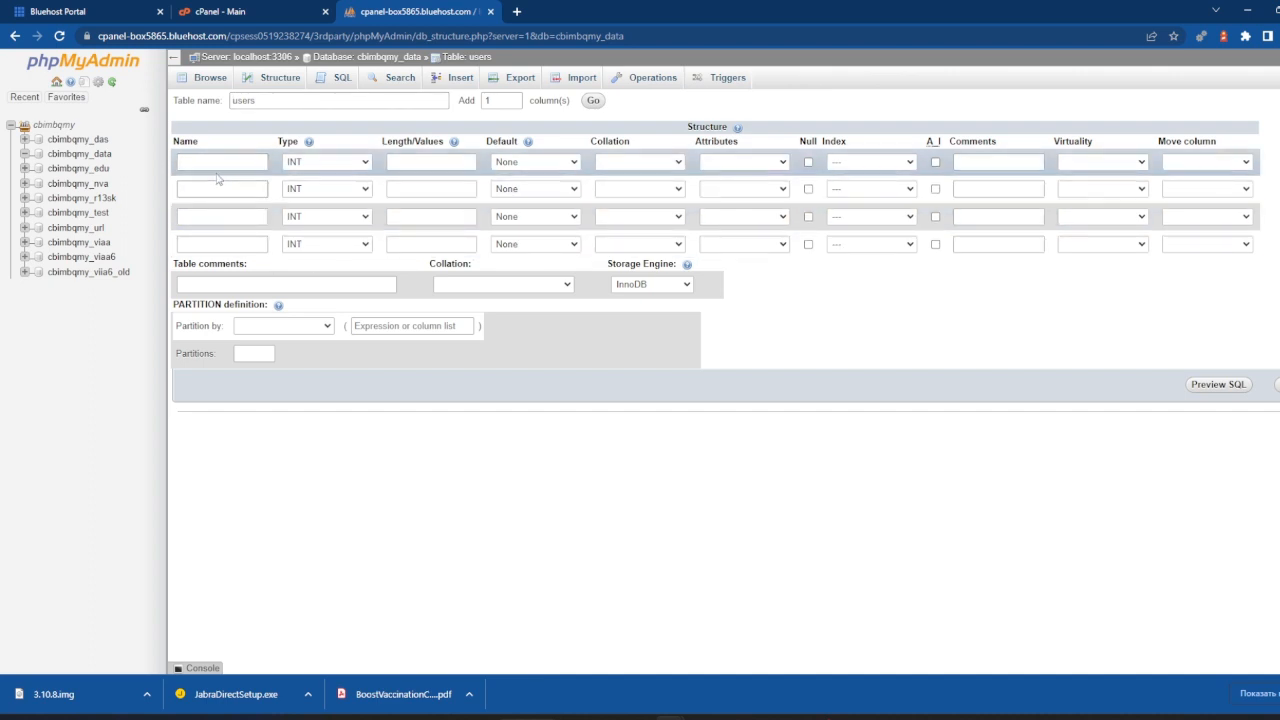
text(firstname)
key(Tab)
click(245, 217)
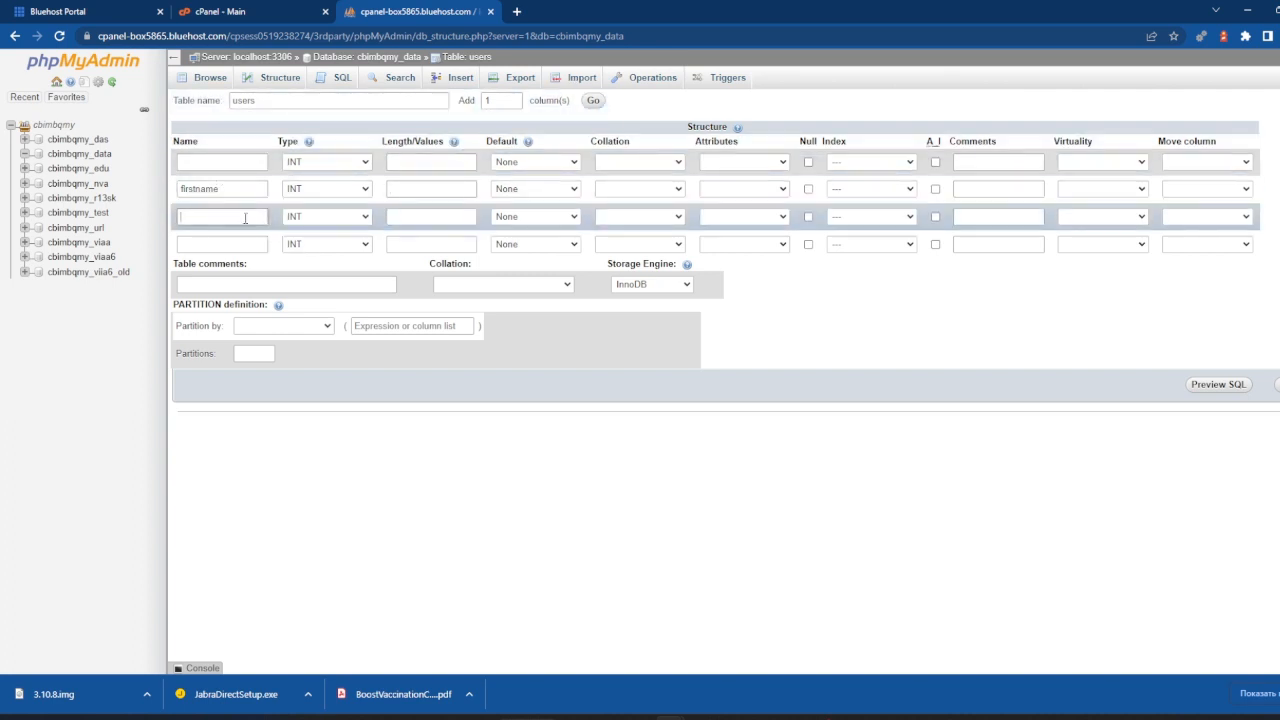
text(lastname)
click(226, 246)
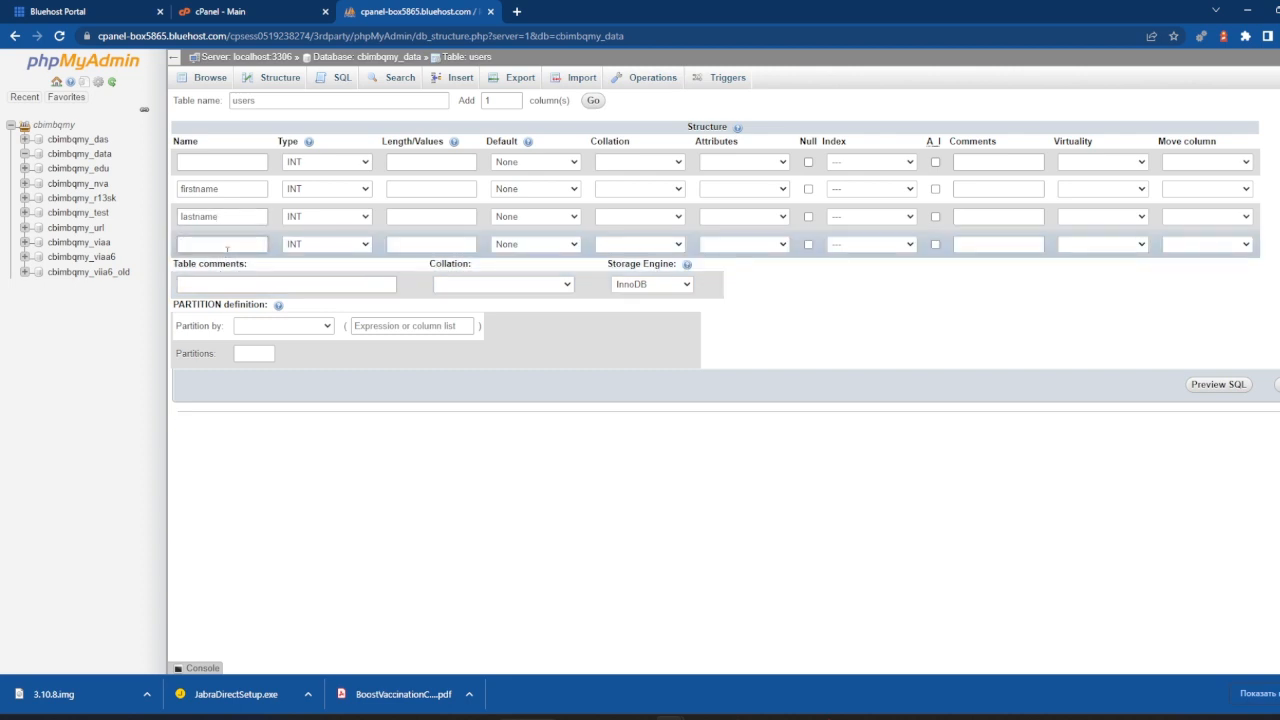
text(email)
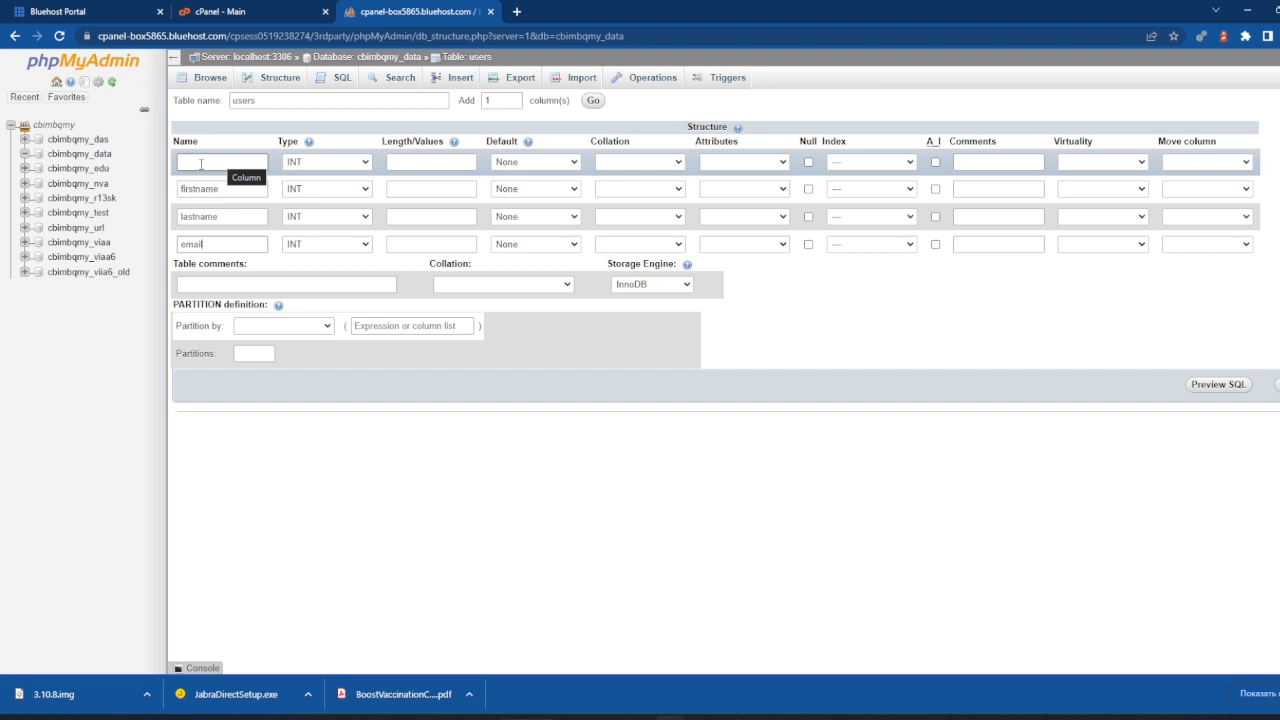
click(201, 164)
text(id)
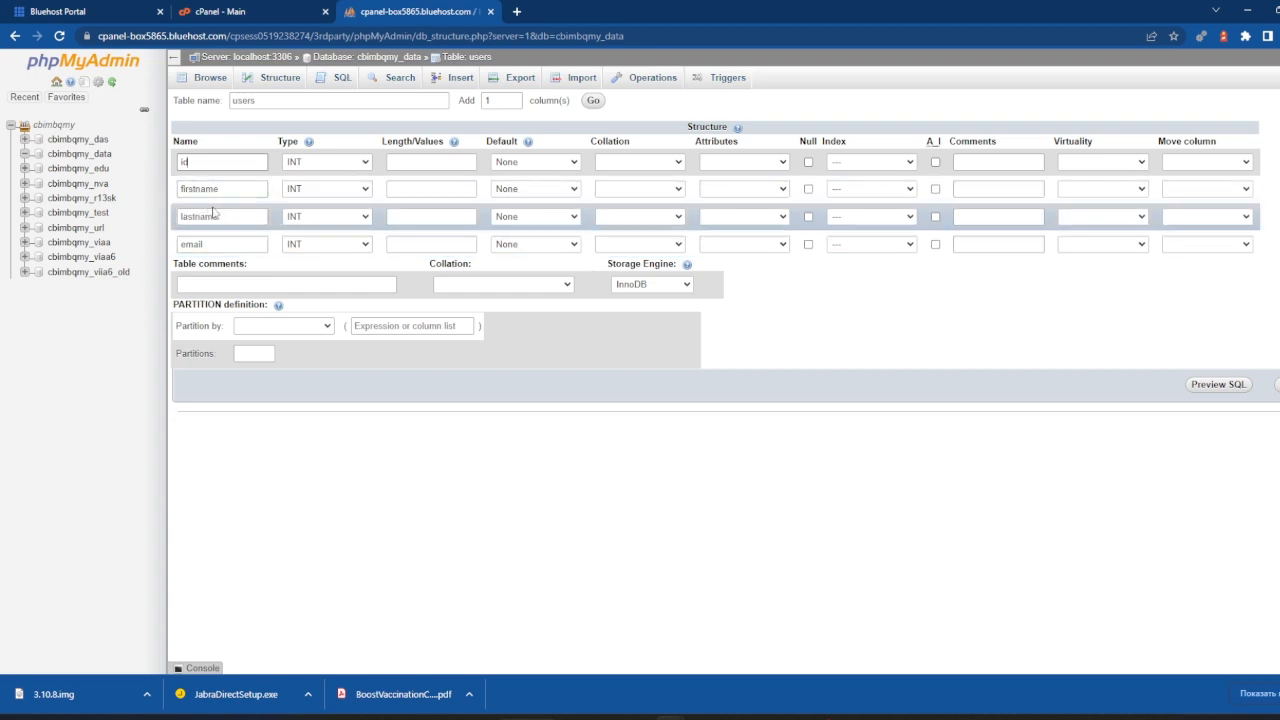
Step: Make the id column an auto-incrementing PRIMARY key and accept the index definition
click(859, 164)
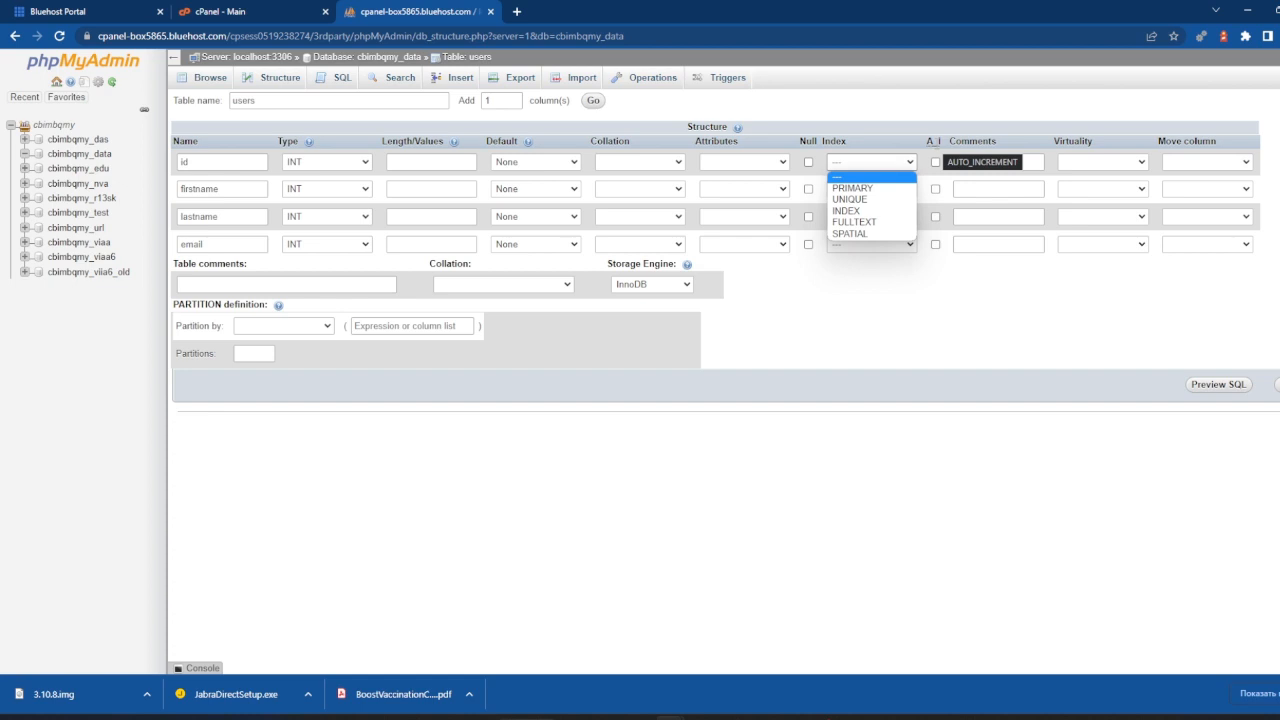
click(935, 162)
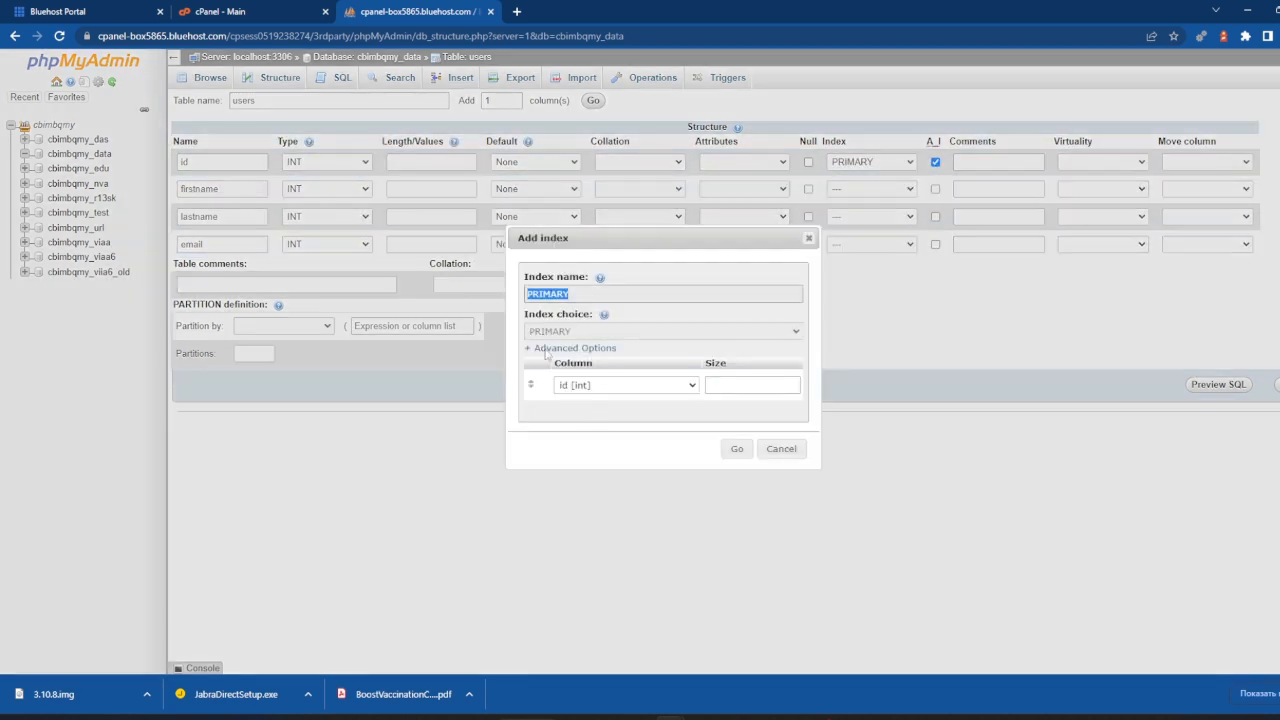
click(738, 449)
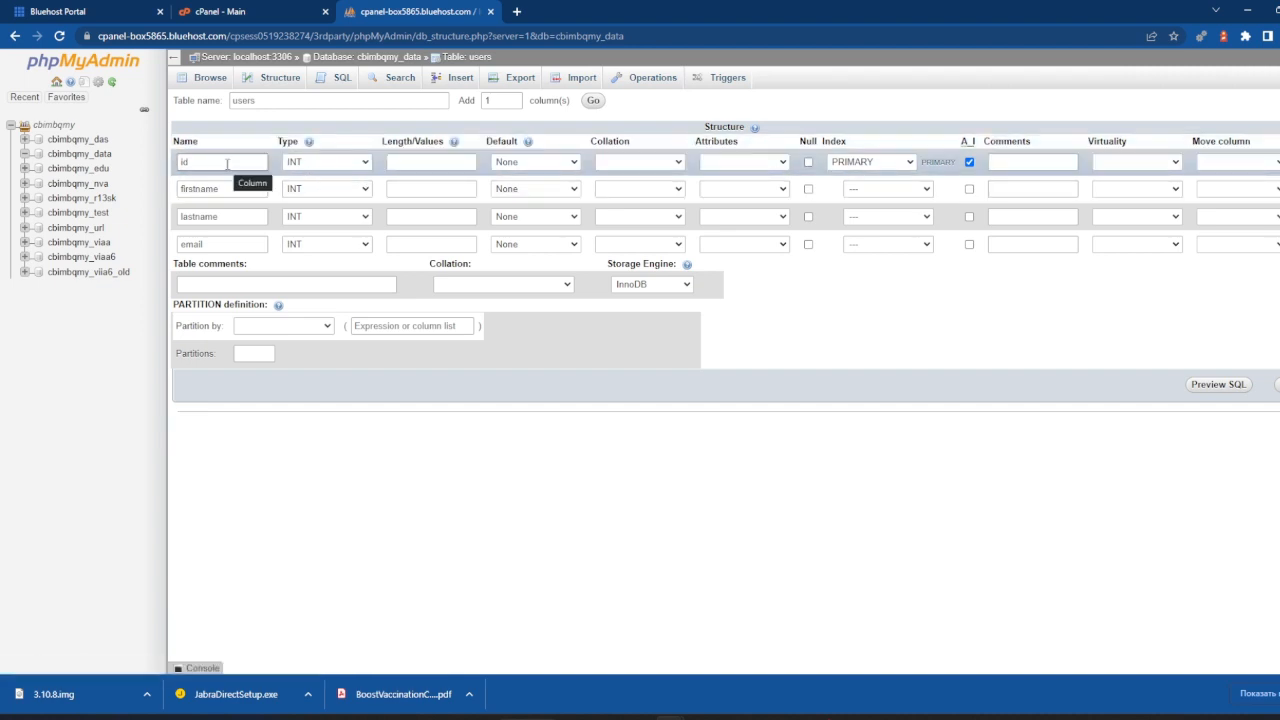
Step: Set the data type of the firstname, lastname and email columns to TEXT
click(316, 189)
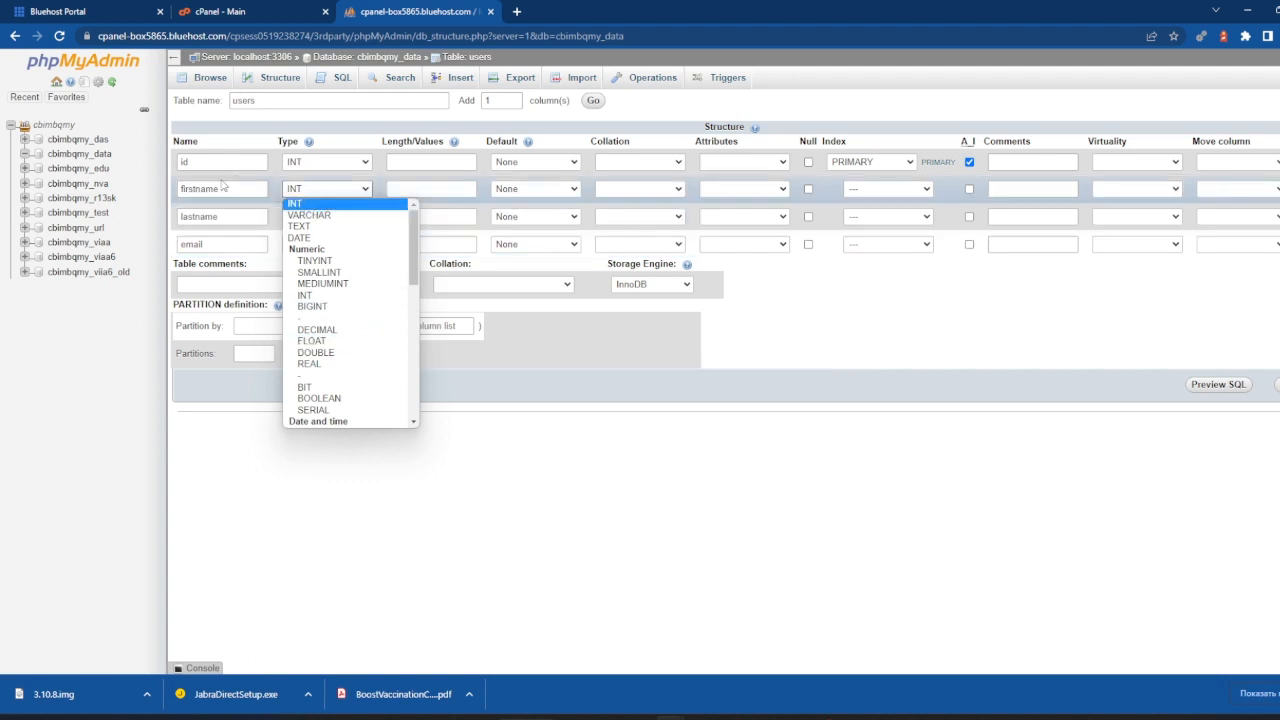
click(302, 228)
click(310, 216)
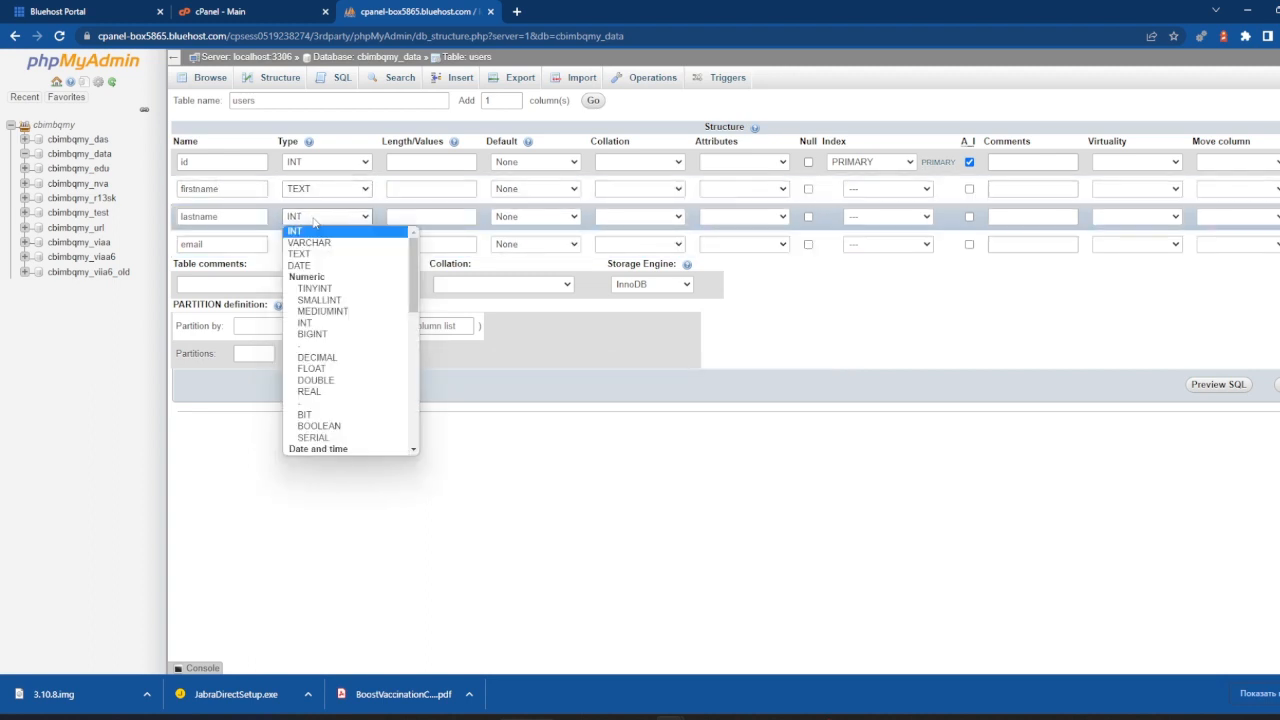
click(333, 256)
click(306, 246)
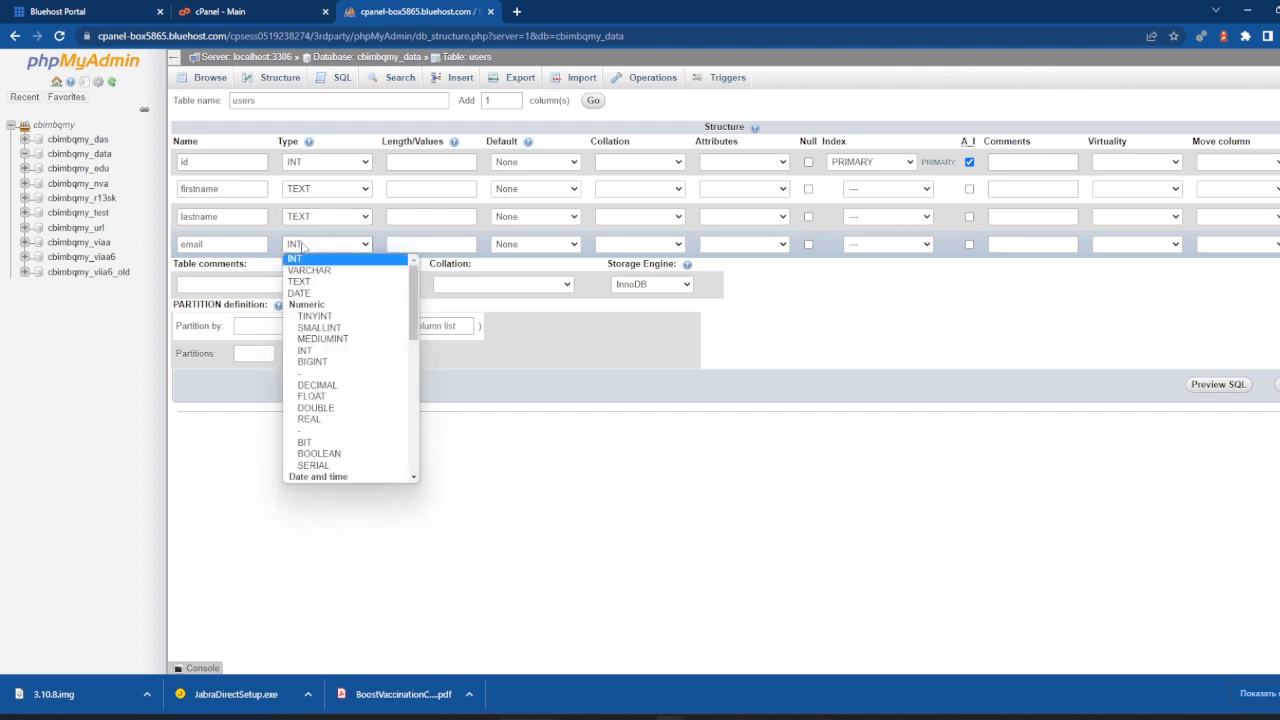
click(321, 282)
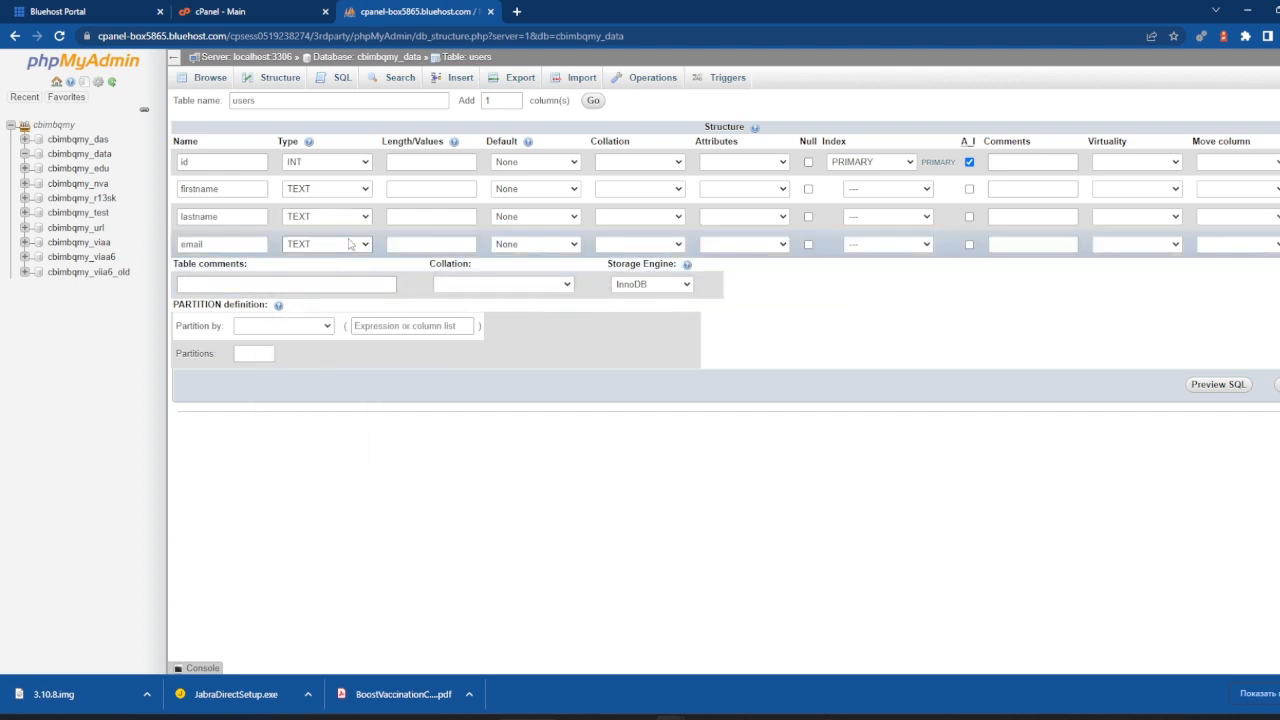
Step: Set the email column's length to 100 and save the users table
click(433, 188)
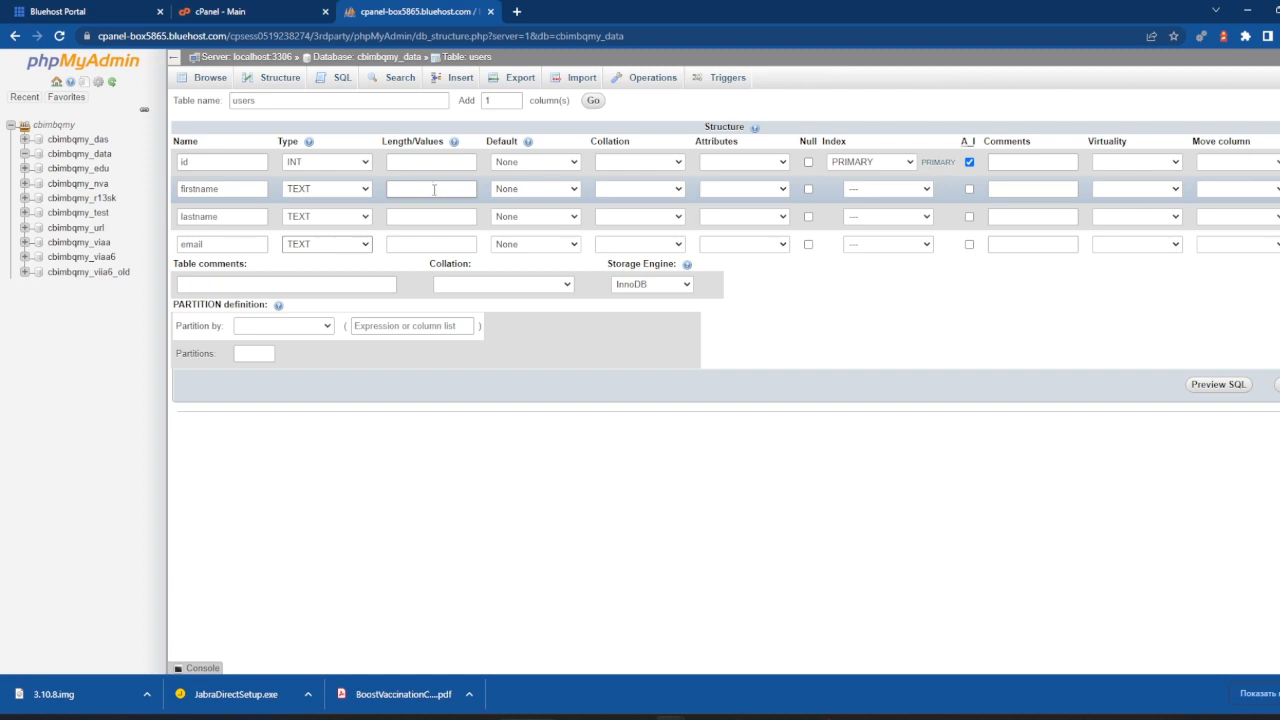
click(217, 189)
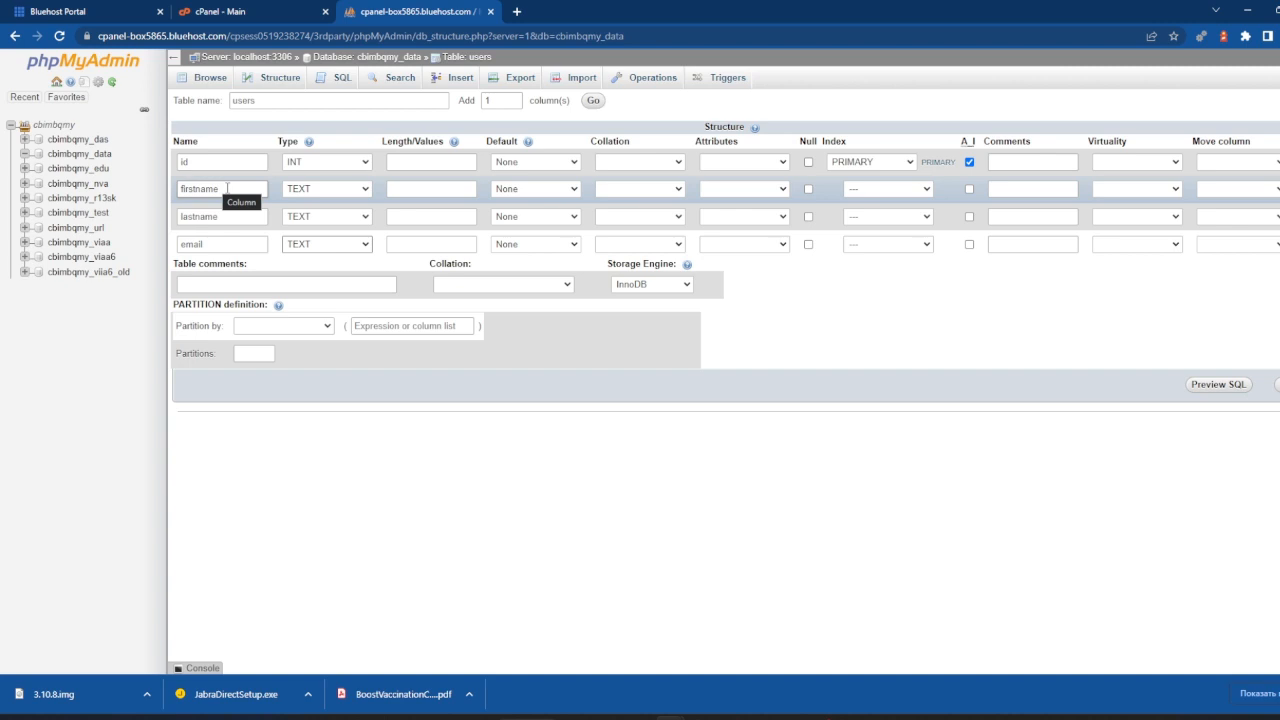
click(436, 191)
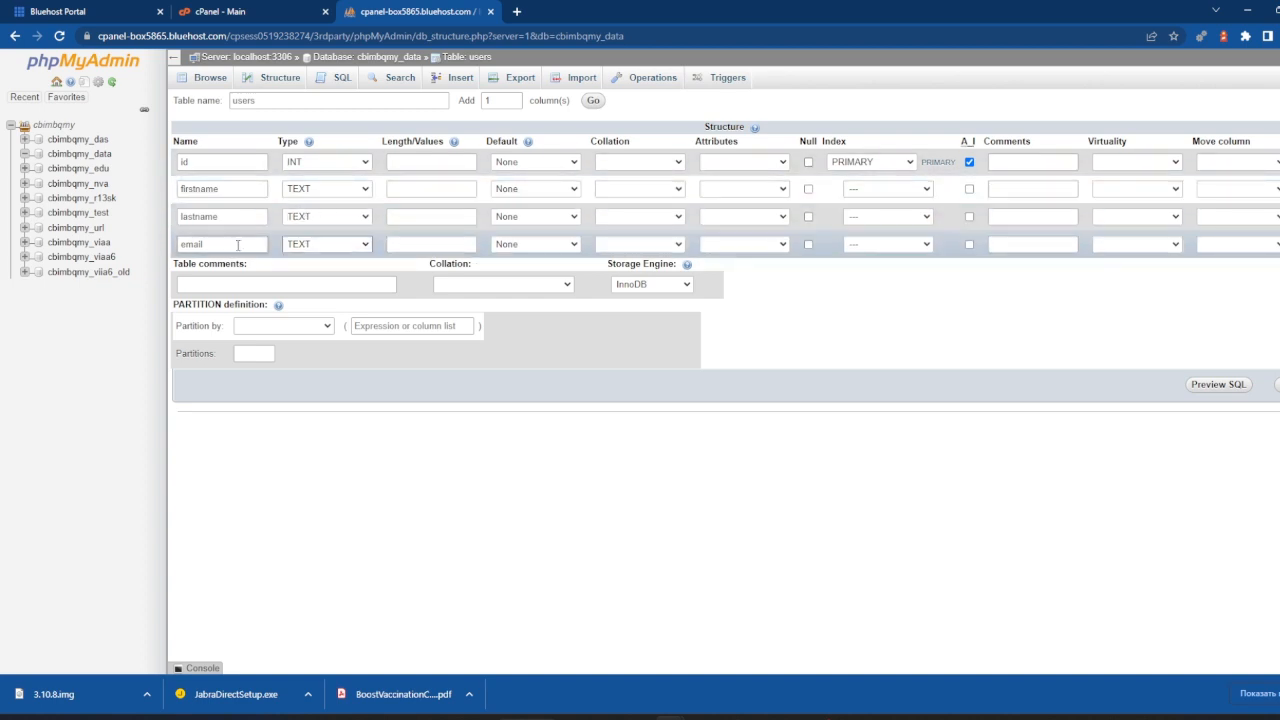
click(411, 245)
click(410, 215)
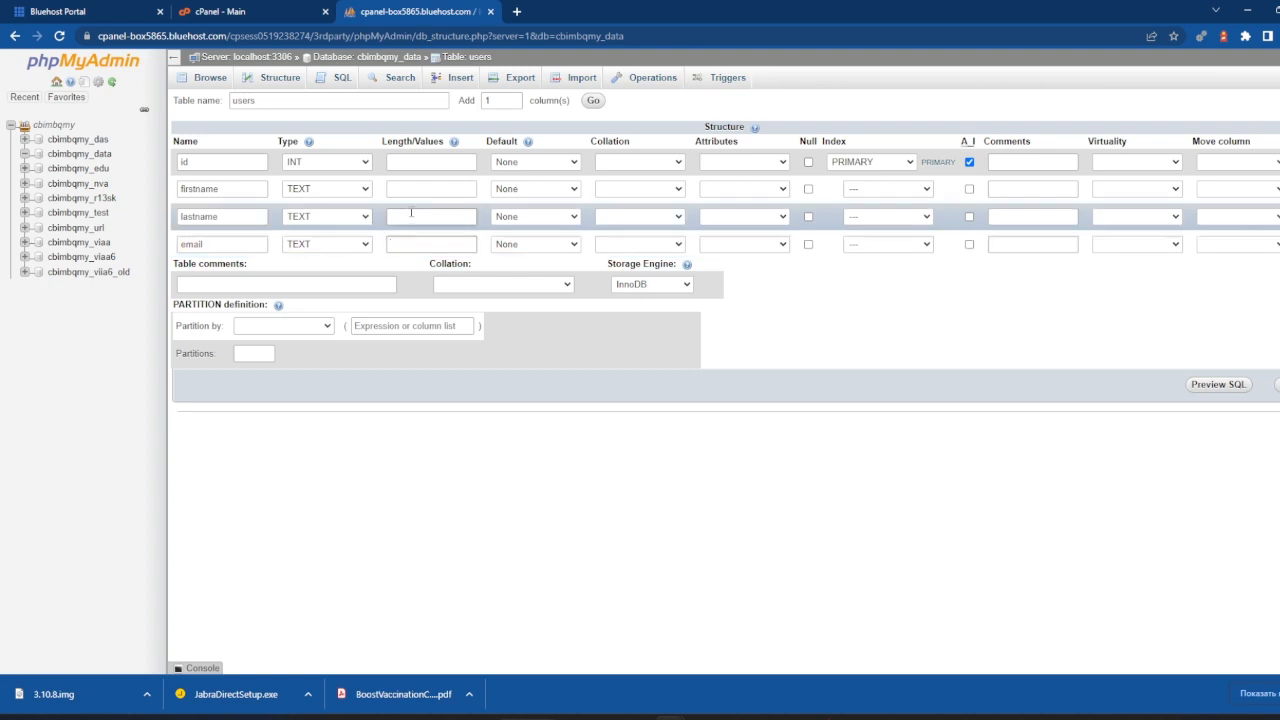
click(406, 244)
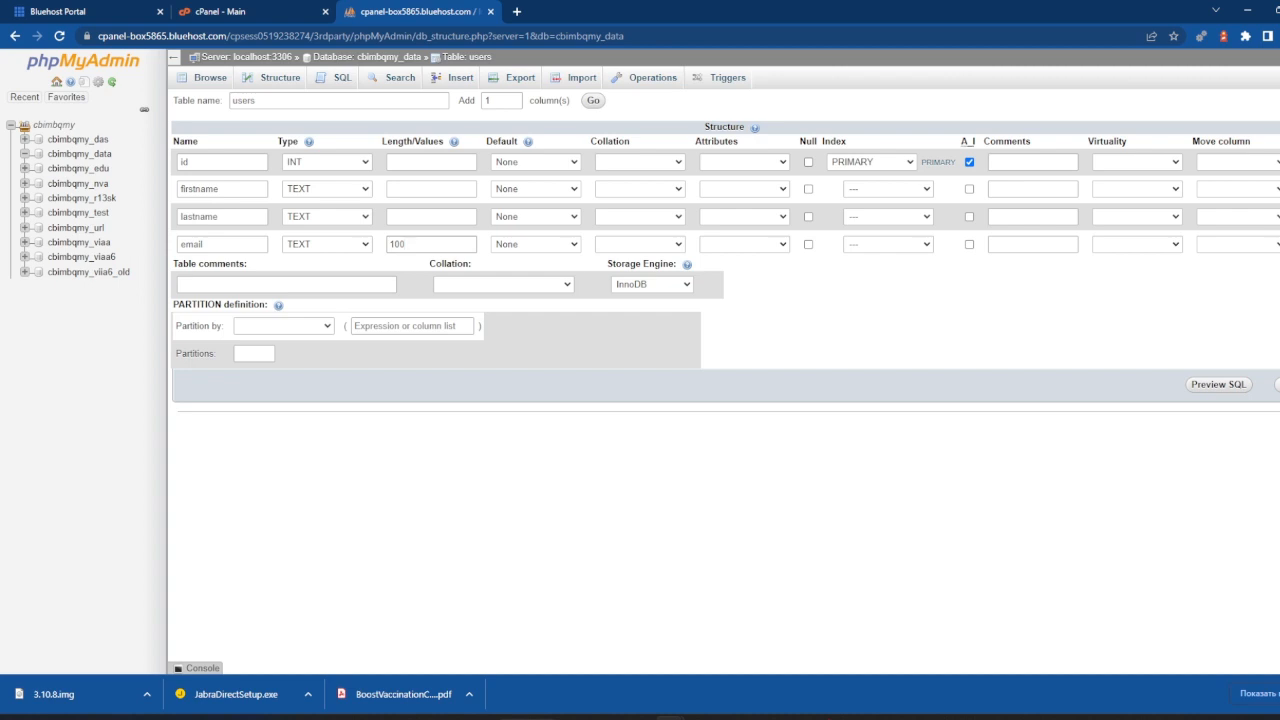
click(1276, 384)
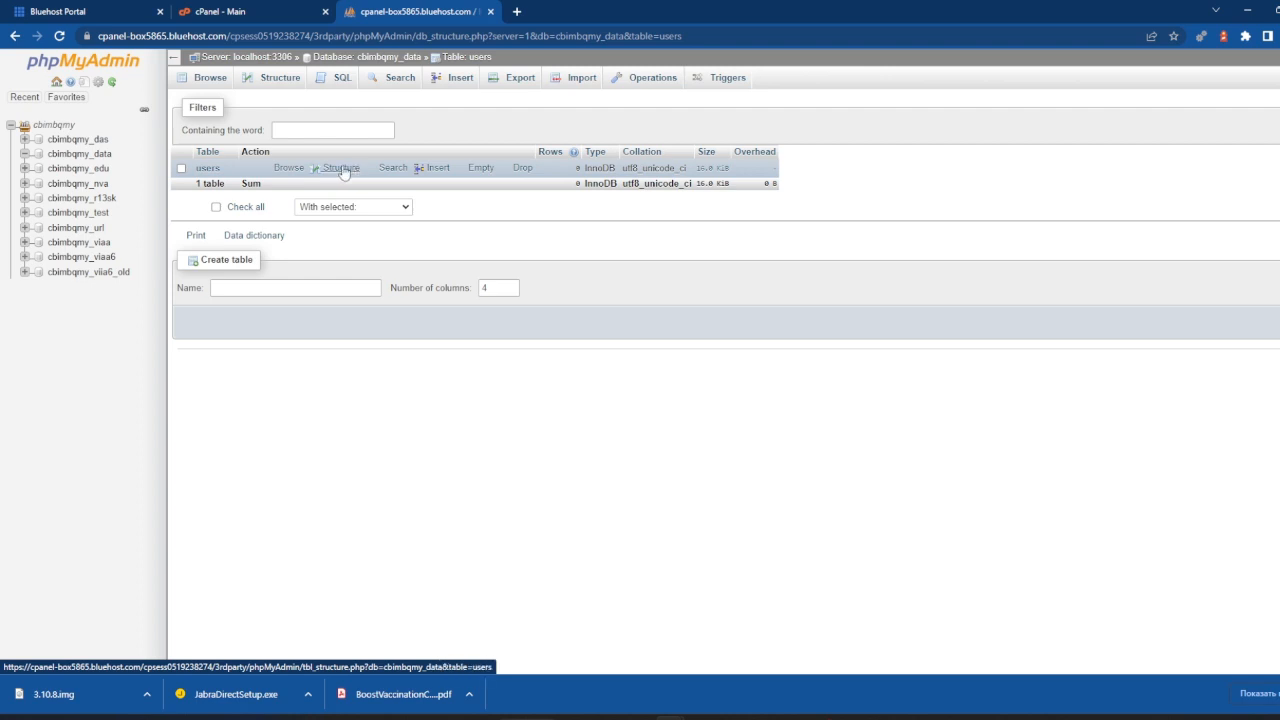
Step: Add one TEXT column named phone after email in the structure of the users table
click(285, 168)
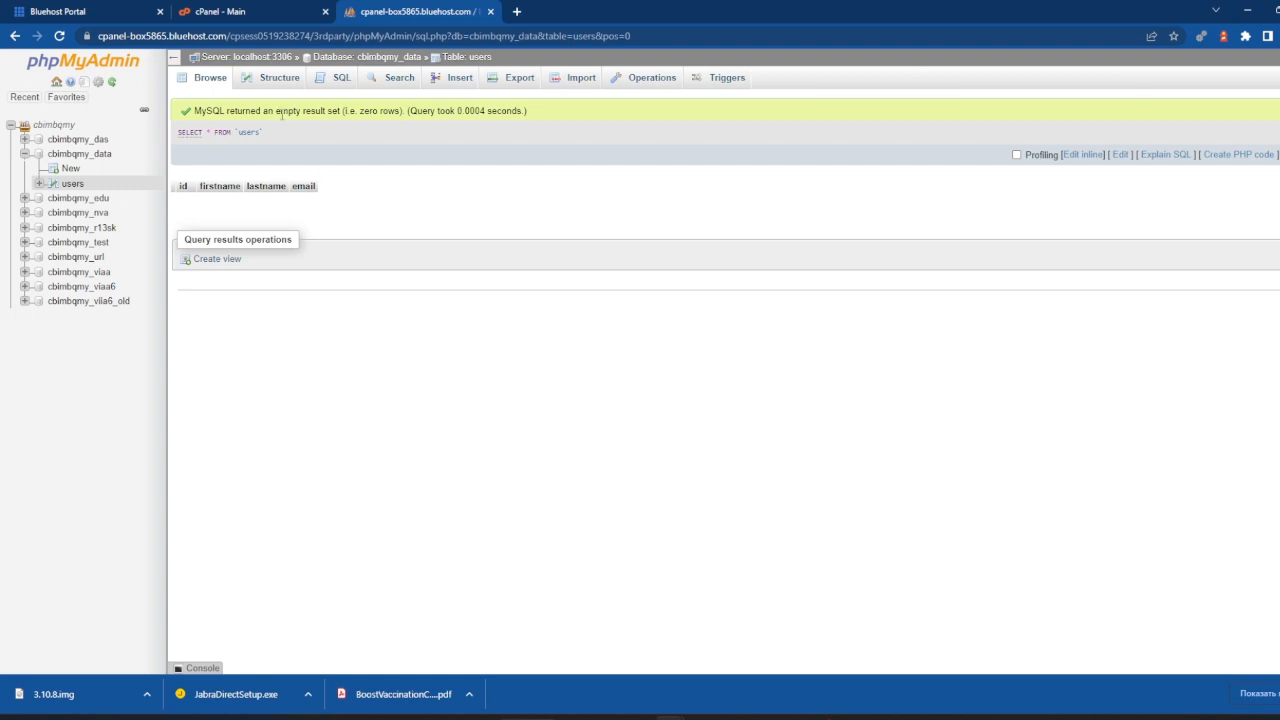
click(281, 79)
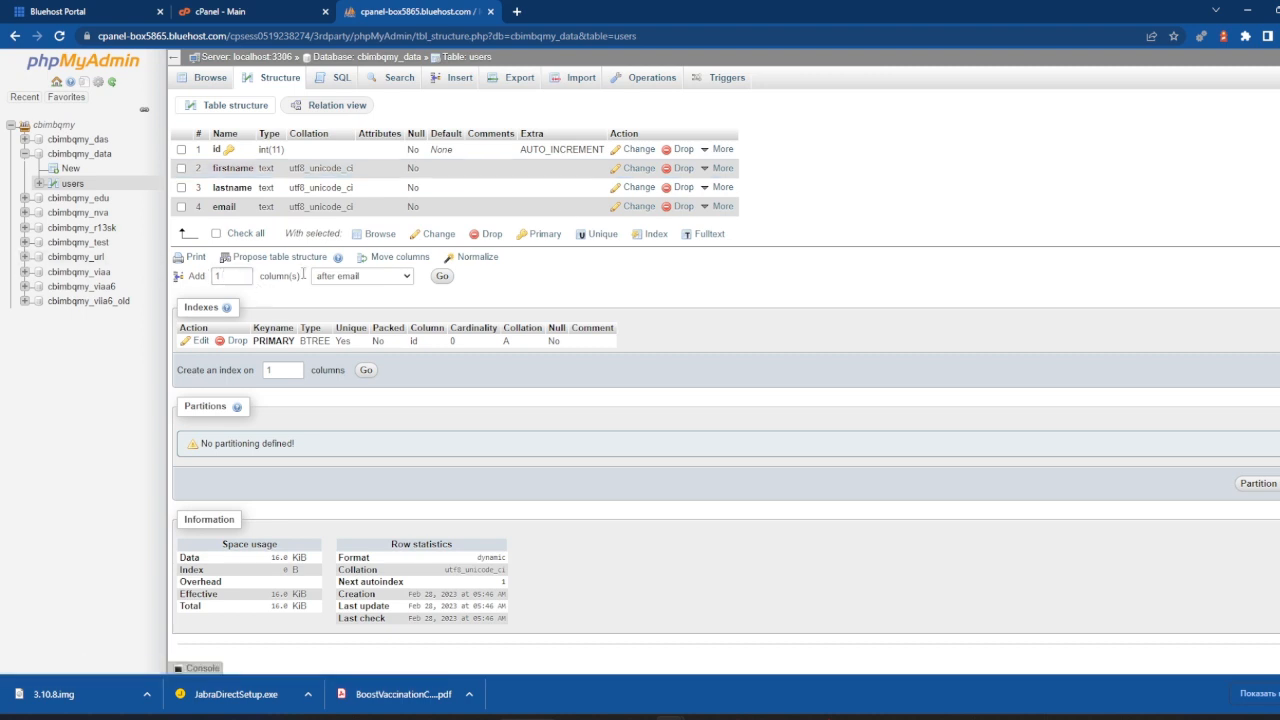
click(340, 279)
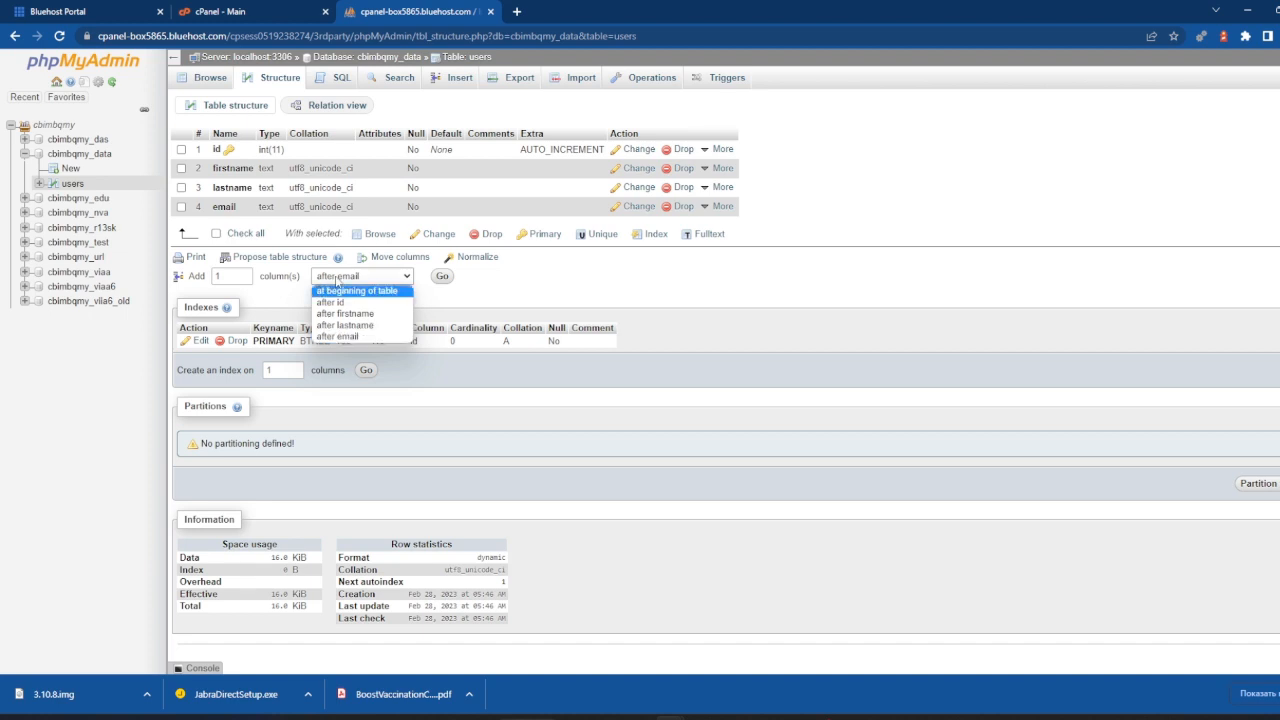
click(268, 295)
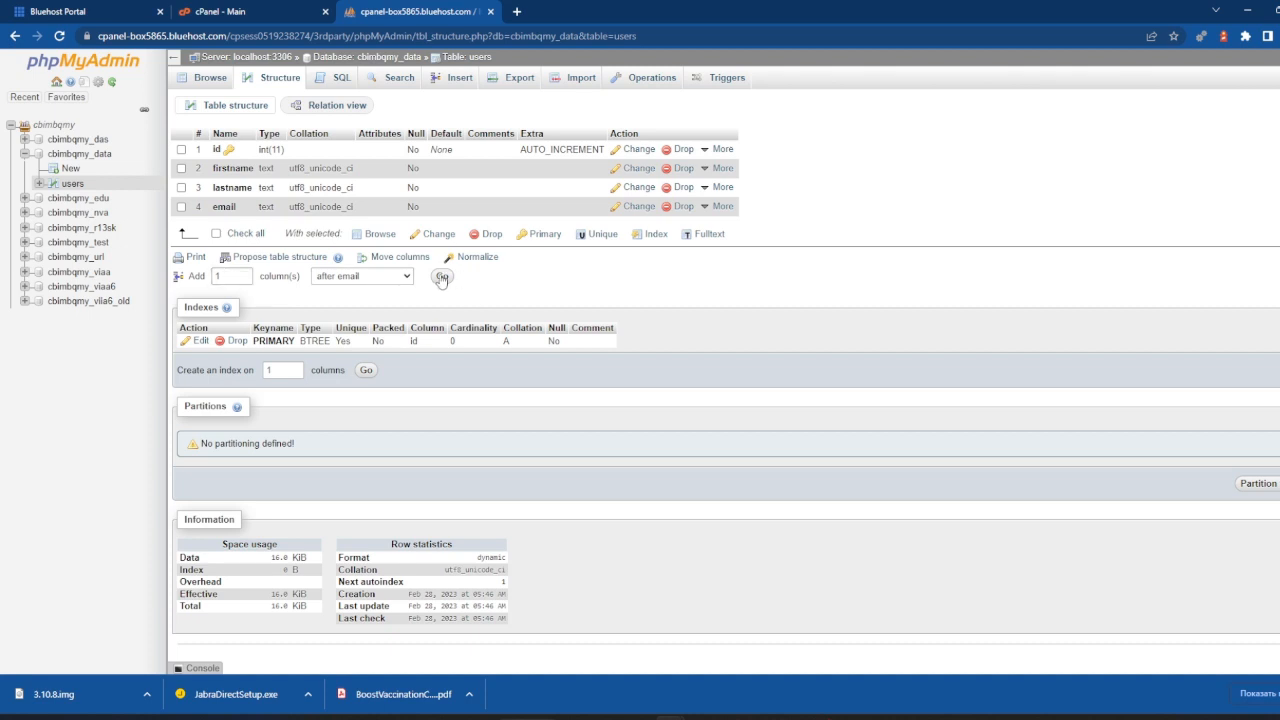
click(441, 276)
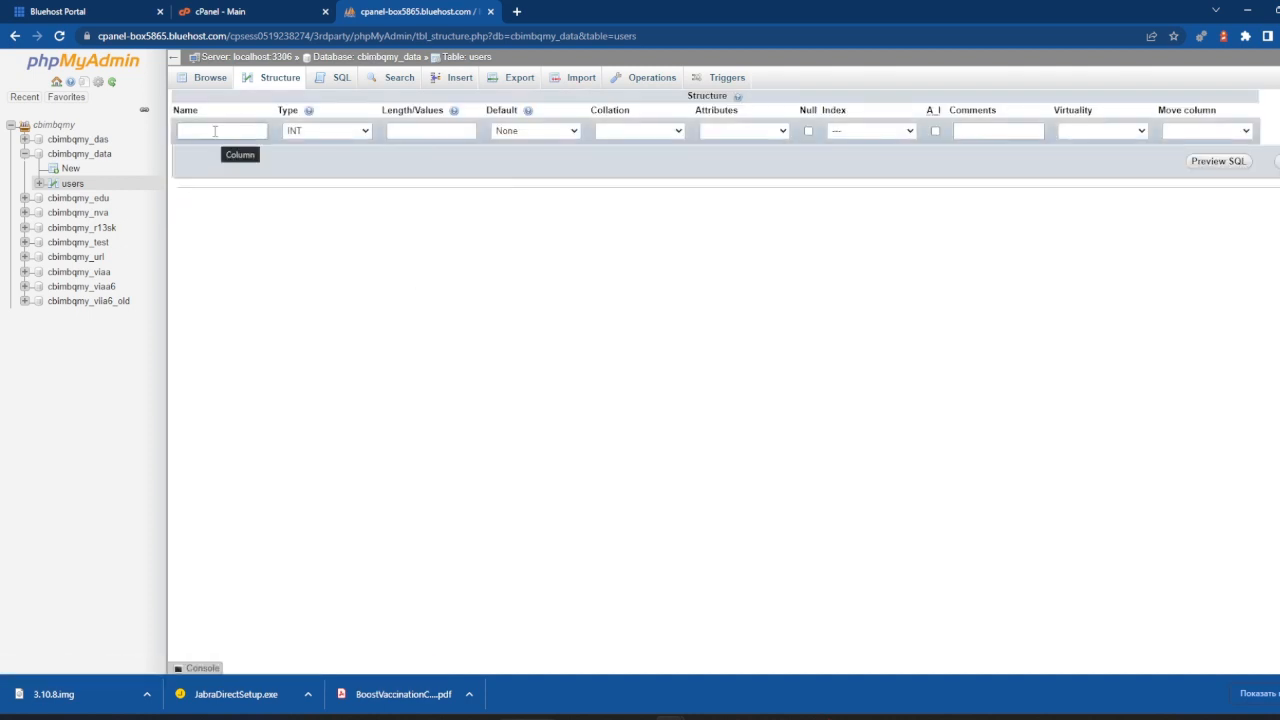
click(210, 133)
text(phone)
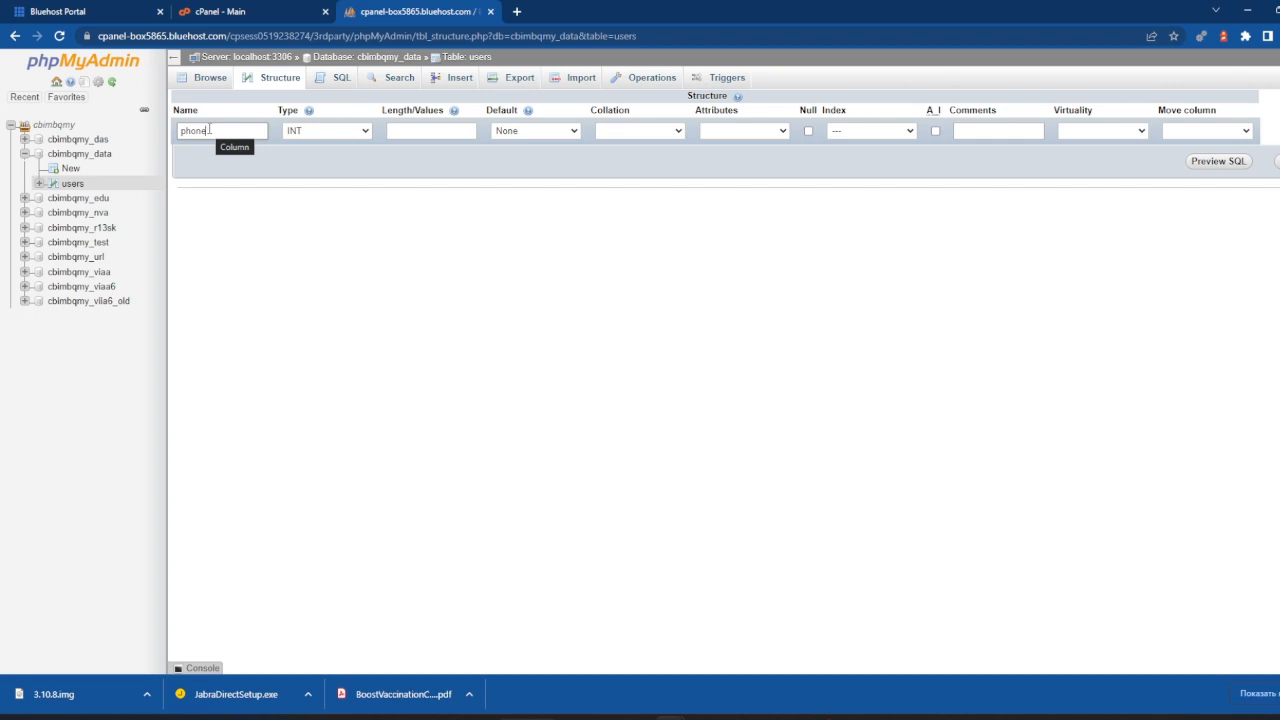
click(291, 132)
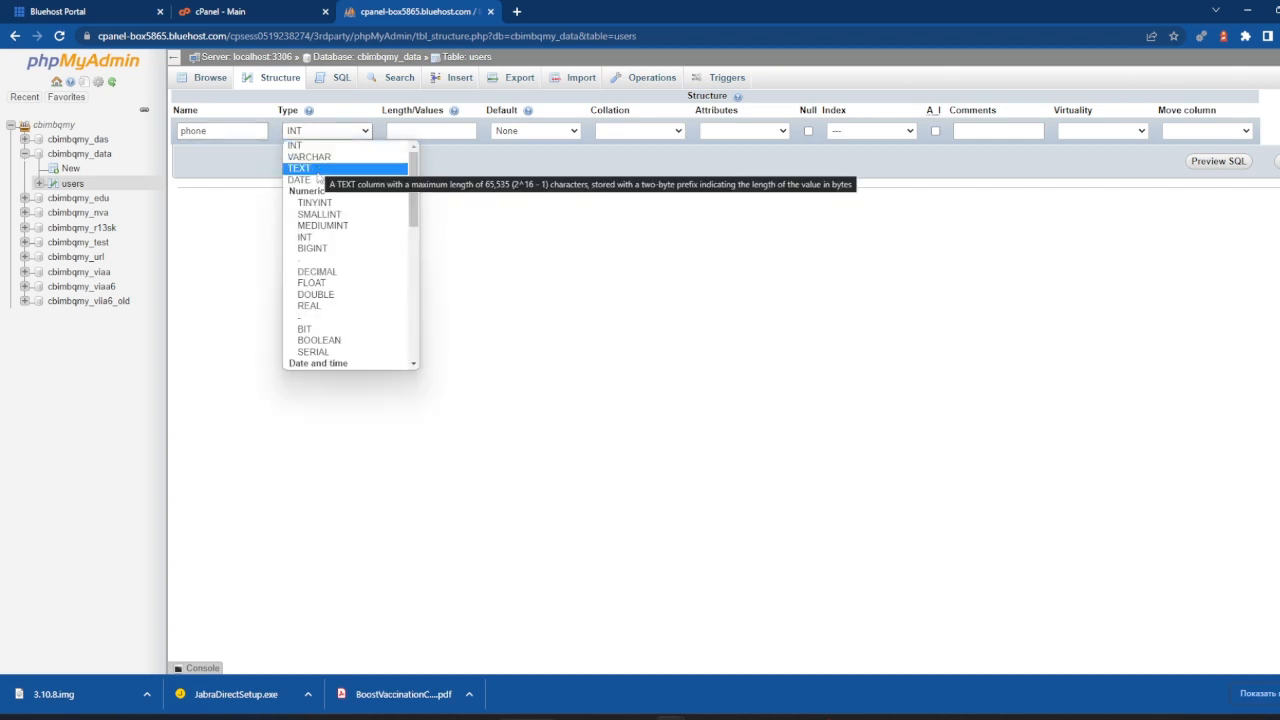
click(300, 168)
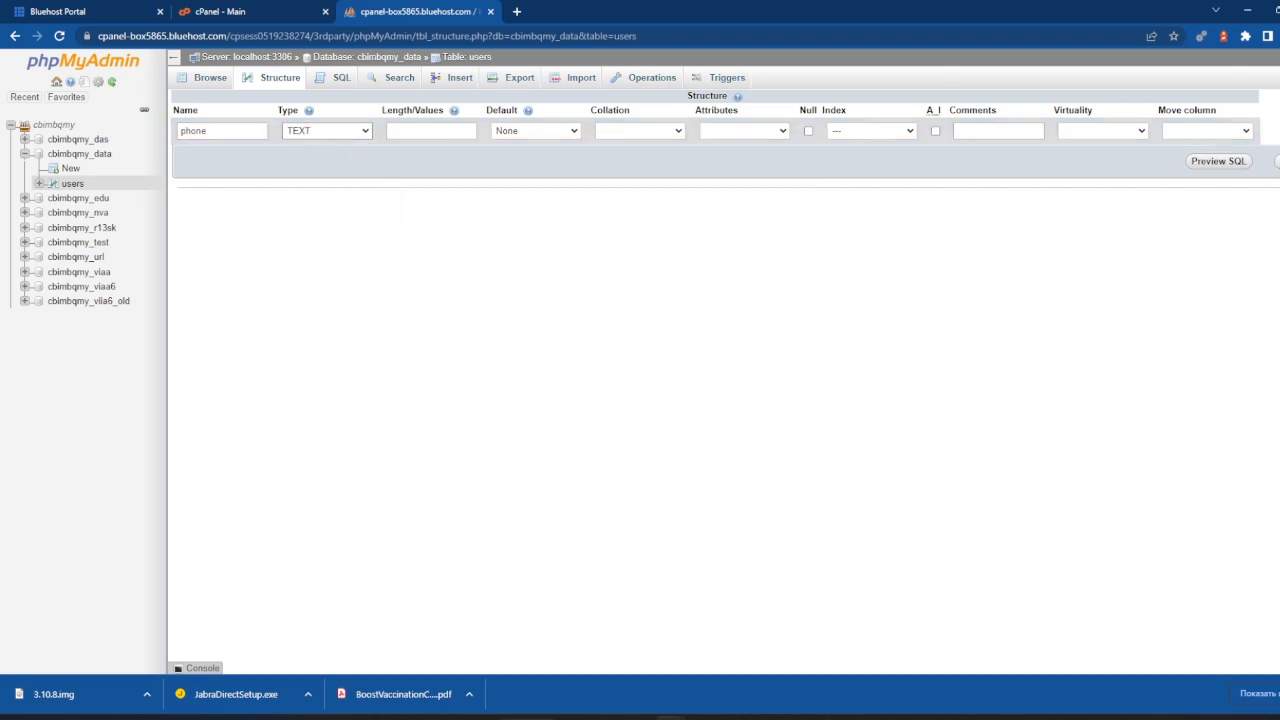
click(1276, 161)
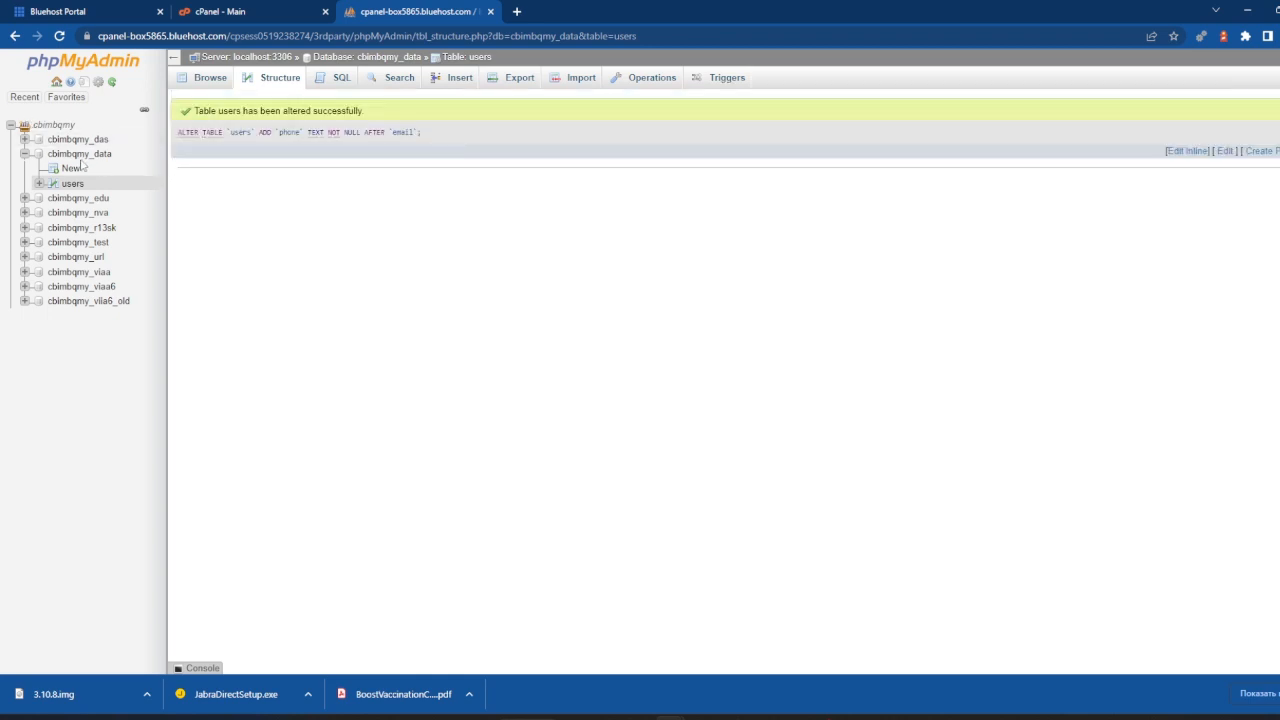
click(256, 79)
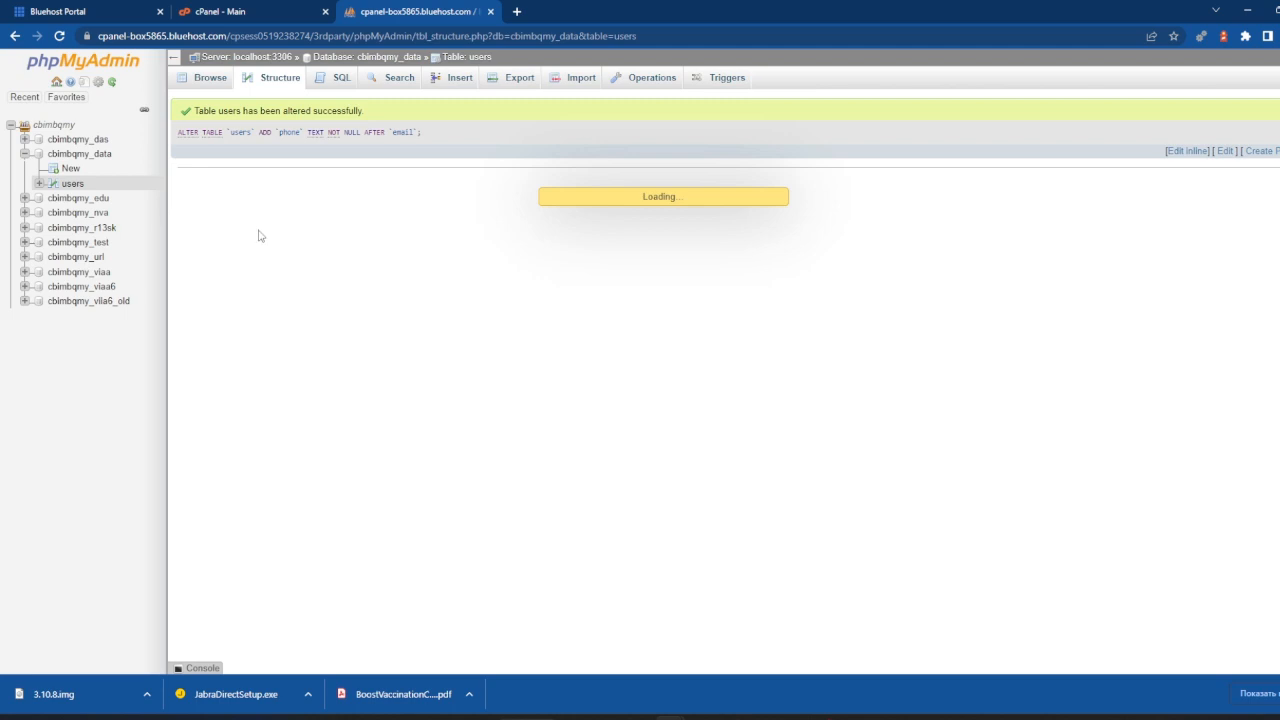